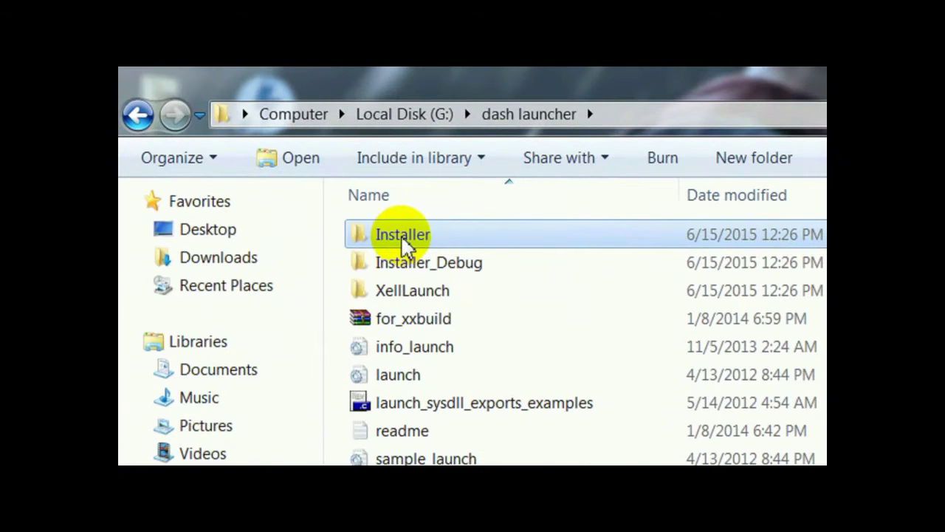
Step: Open the Installer folder inside dash launcher, locate default.xex, and return to the root of Local Disk (G:)
right_click(402, 244)
left_click(422, 251)
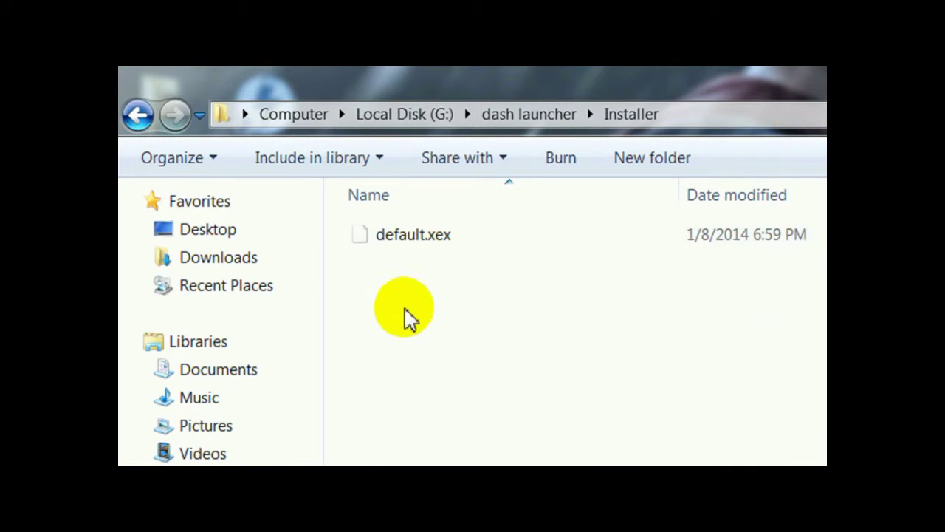
left_click_drag(397, 269, 421, 243)
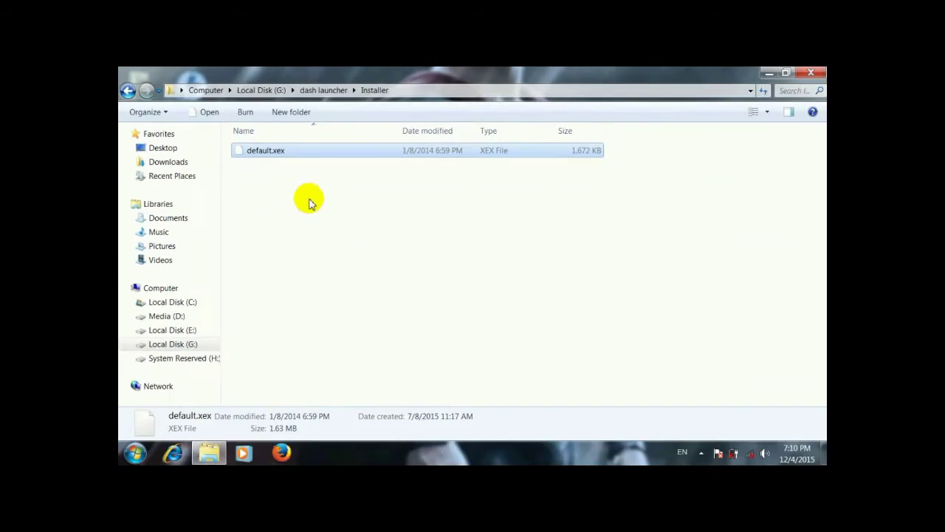
left_click(127, 91)
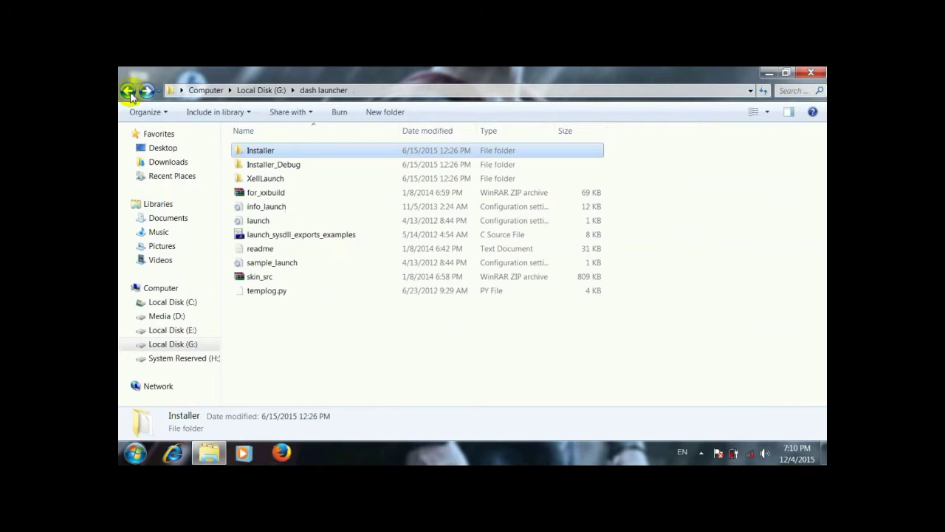
left_click(128, 90)
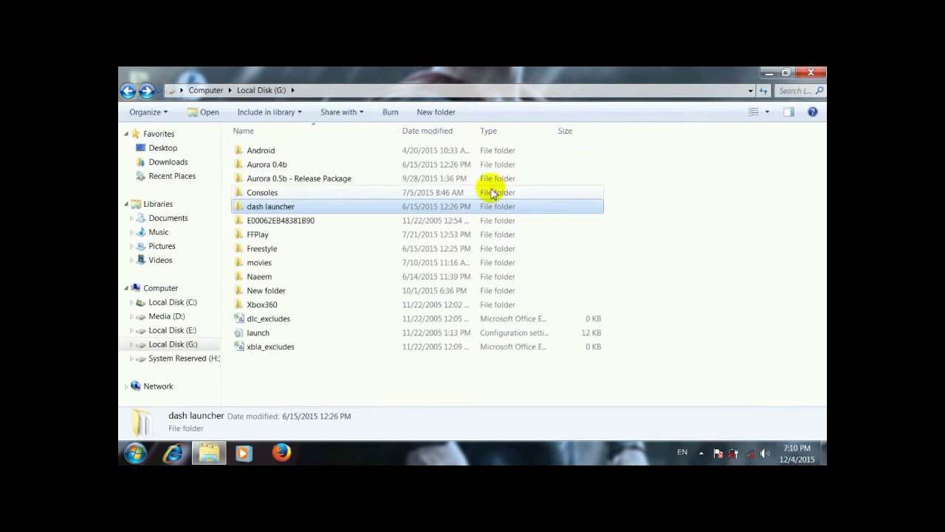
left_click(668, 246)
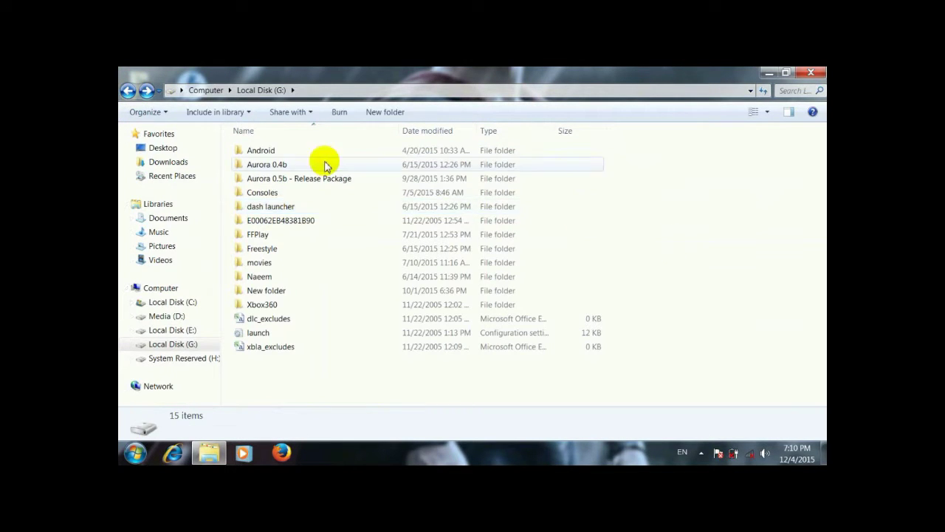
Step: Open the Plugins folder of Aurora 0.4b, locate FreestylePlugin.xex, and return to the root of Local Disk (G:)
left_click(255, 164)
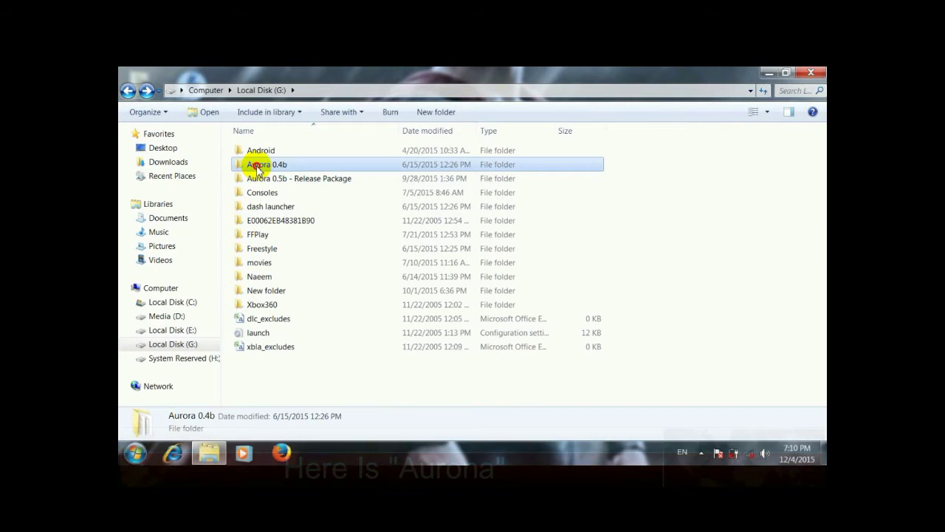
double_click(256, 164)
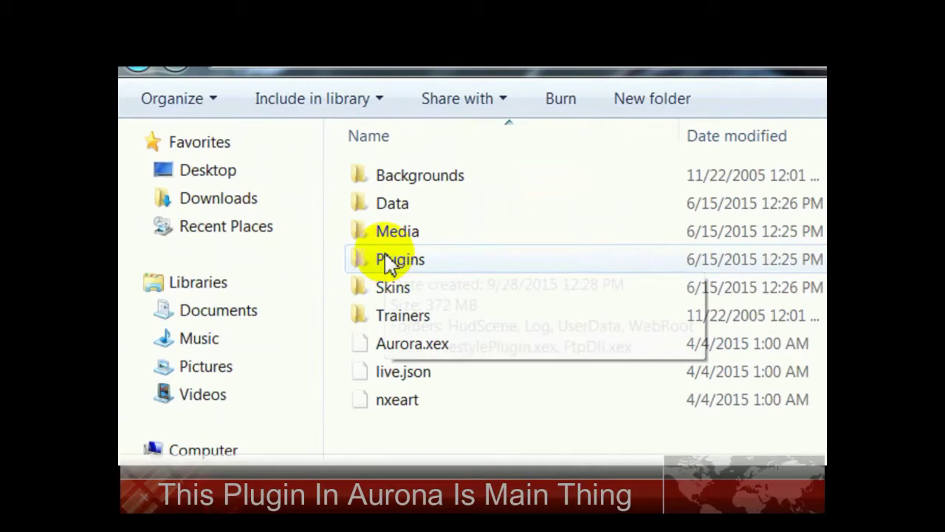
left_click(389, 262)
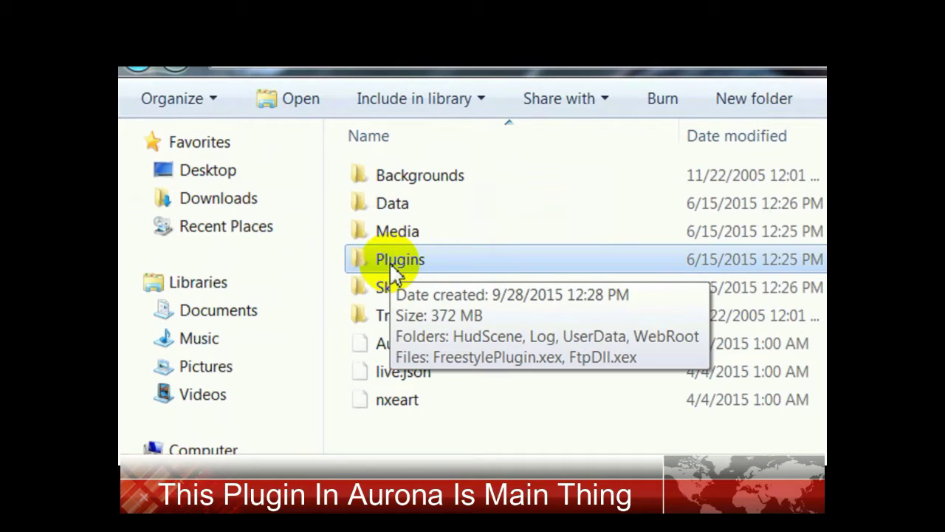
double_click(389, 261)
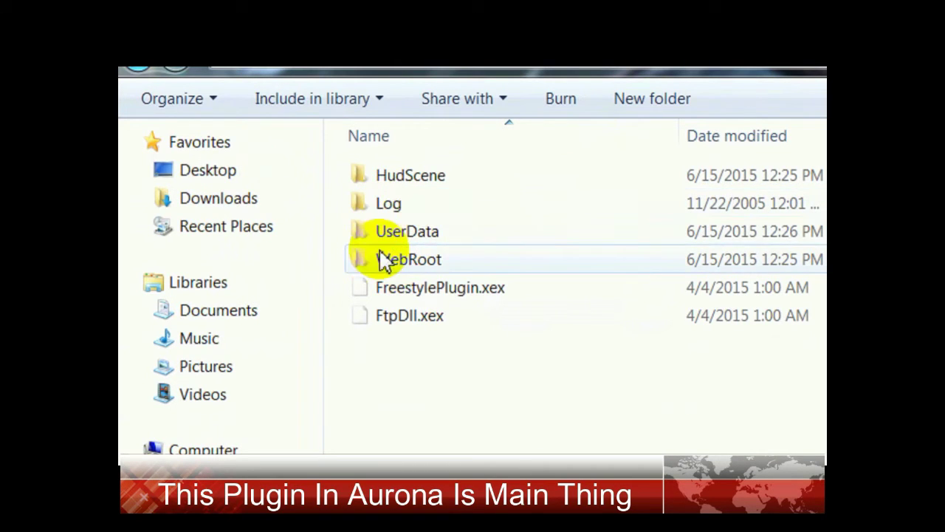
right_click(393, 287)
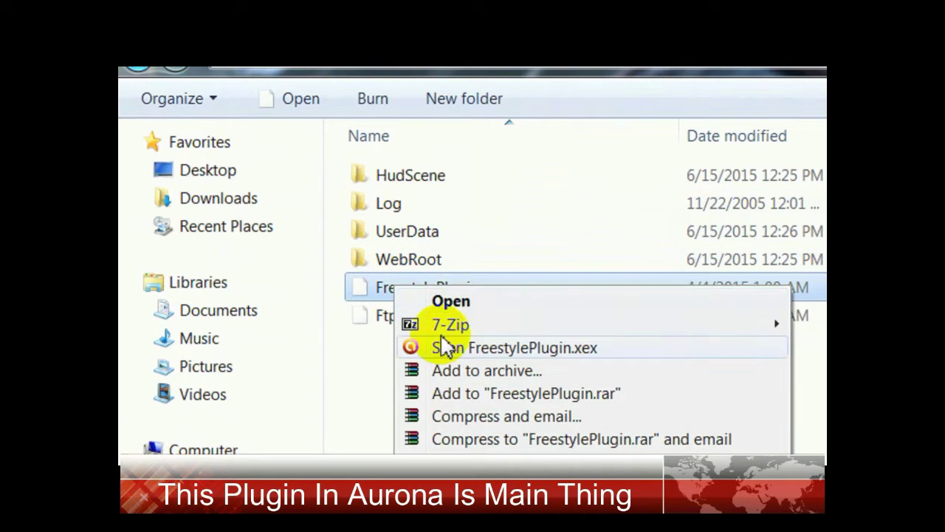
left_click(384, 289)
left_click_drag(383, 289, 537, 294)
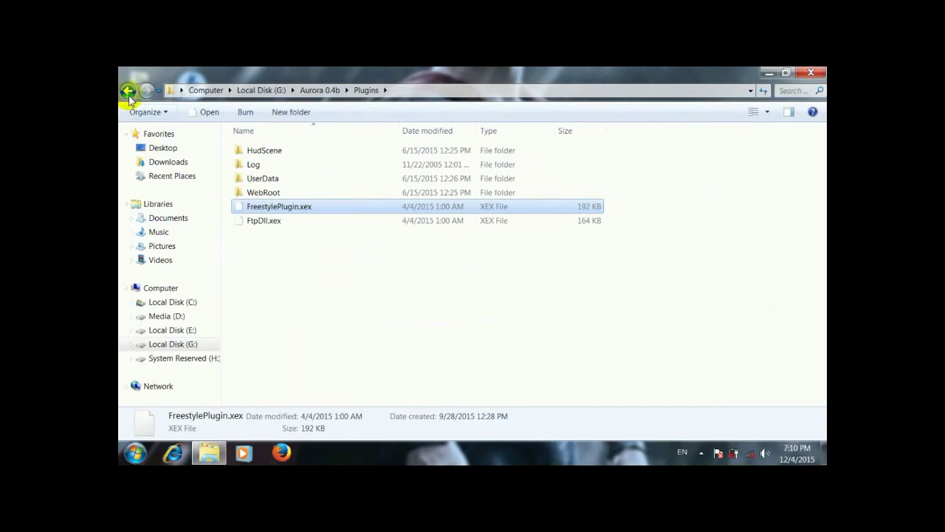
left_click(128, 91)
left_click(127, 91)
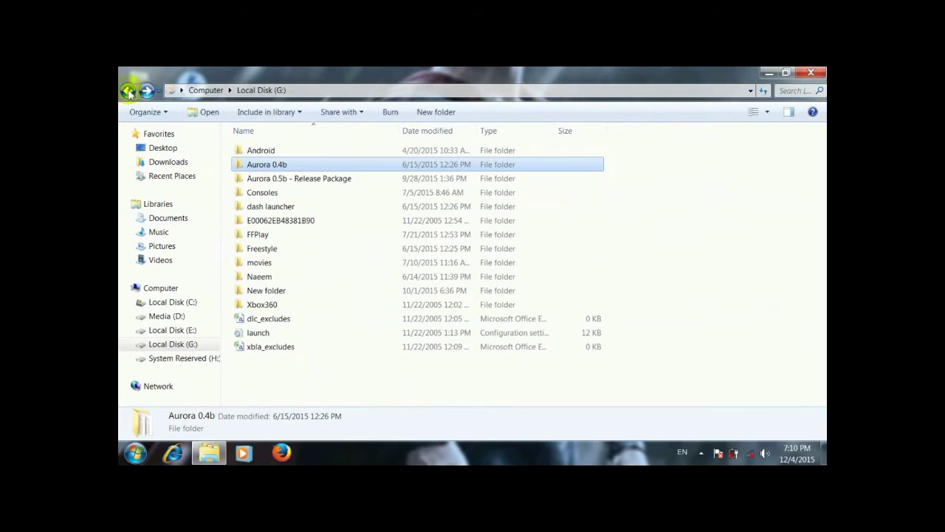
Step: Open the Plugins folder of Aurora 0.5b - Release Package, locate FreestylePlugin.xex, and return to the drive's root
left_click(278, 183)
right_click(280, 184)
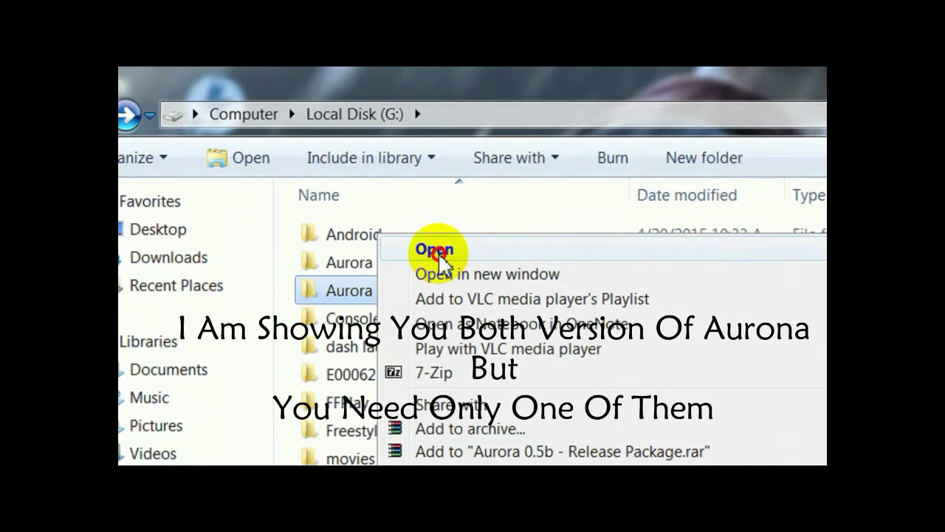
left_click(439, 254)
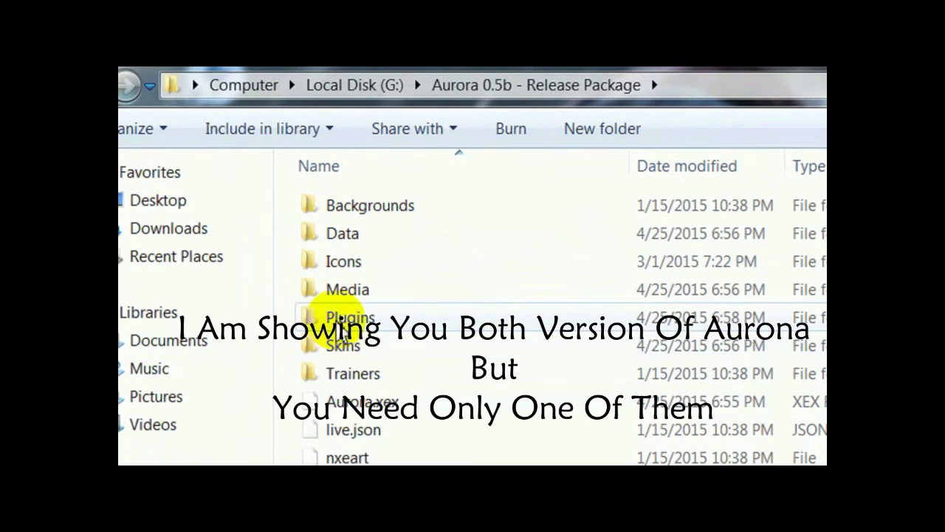
right_click(339, 317)
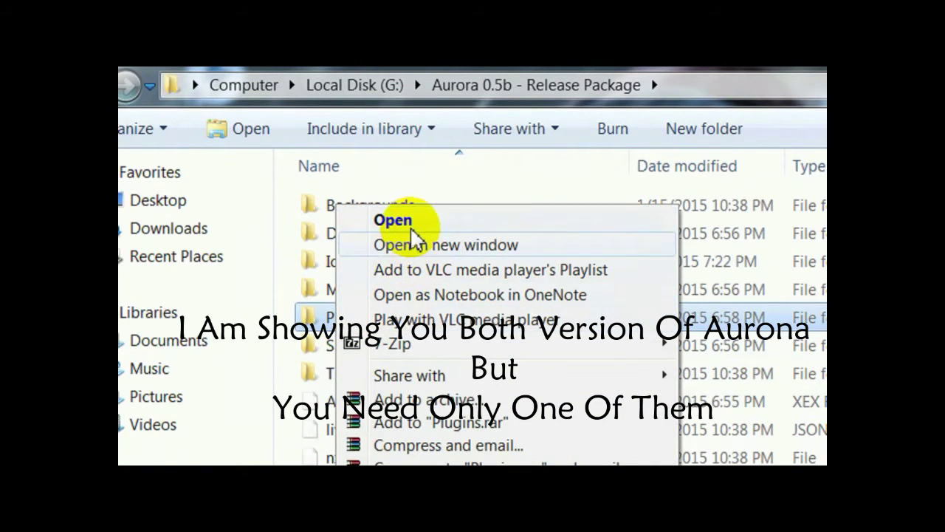
left_click(322, 317)
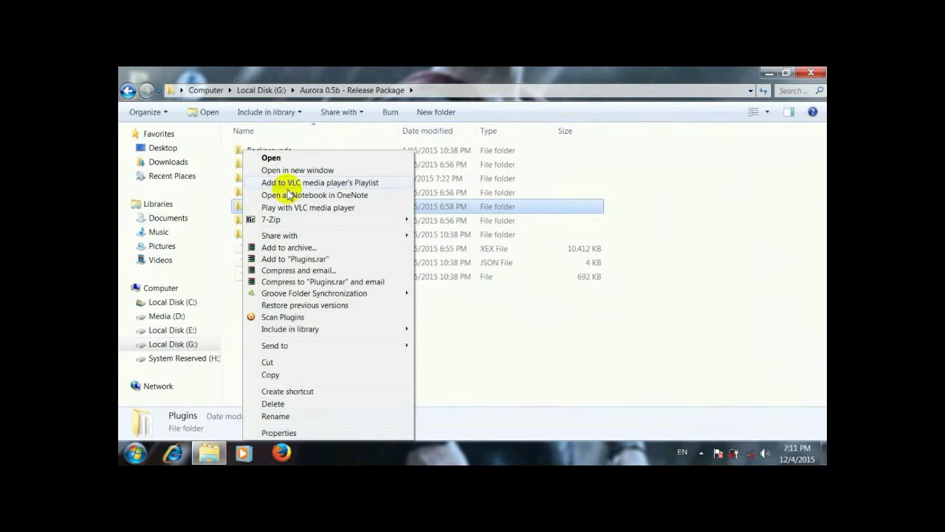
left_click(289, 158)
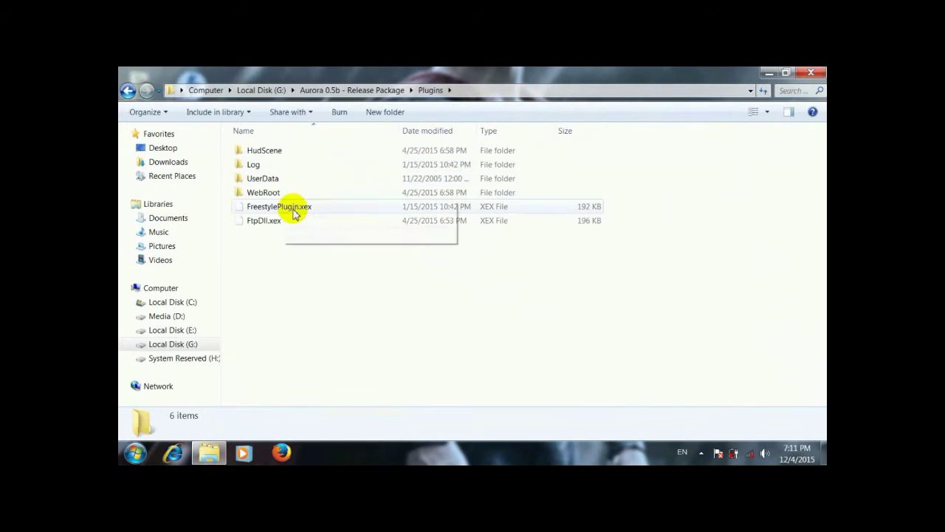
left_click(264, 210)
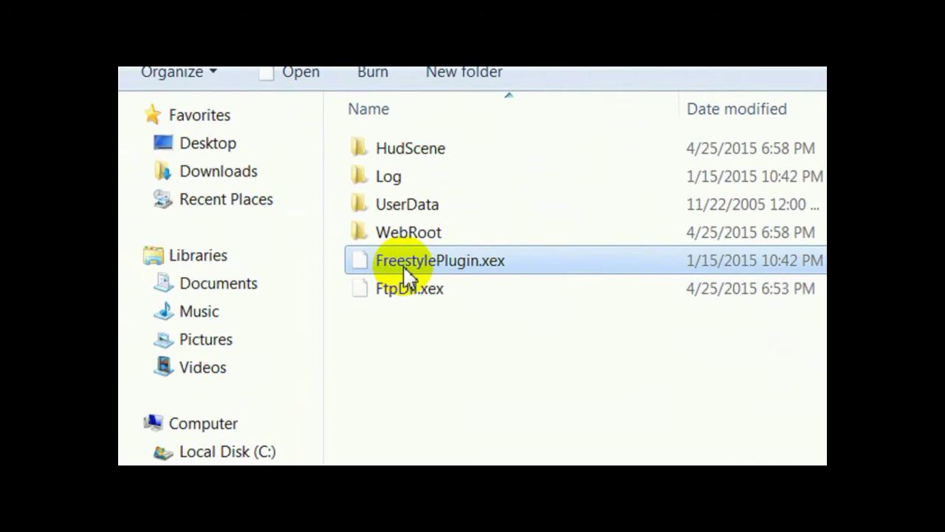
left_click(437, 323)
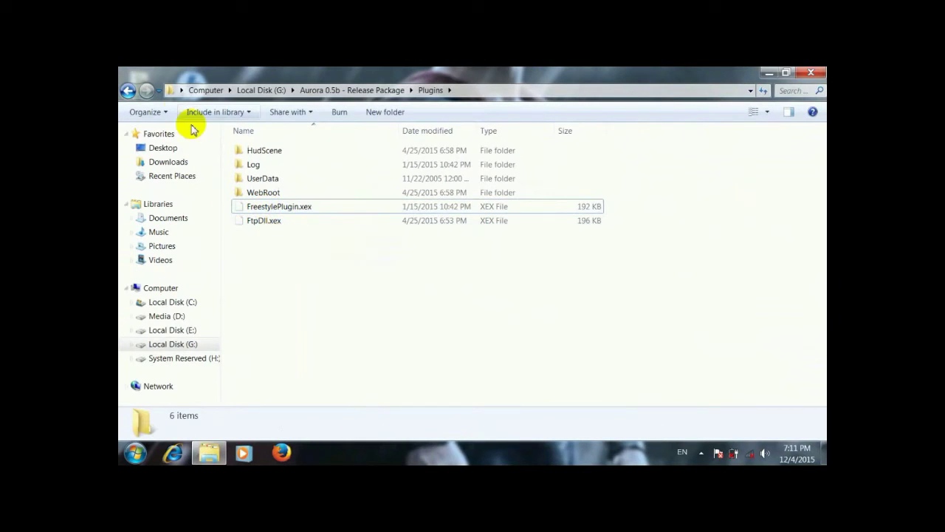
left_click(127, 91)
left_click(128, 91)
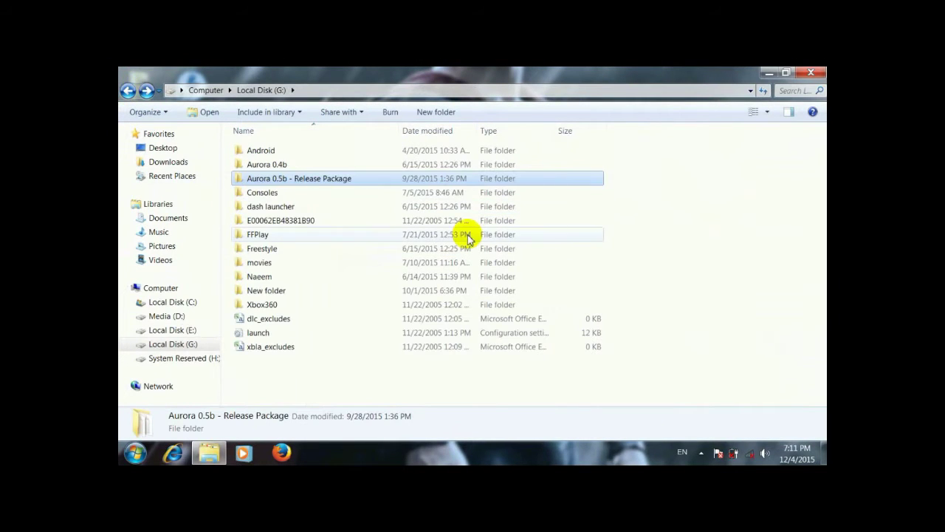
left_click(673, 231)
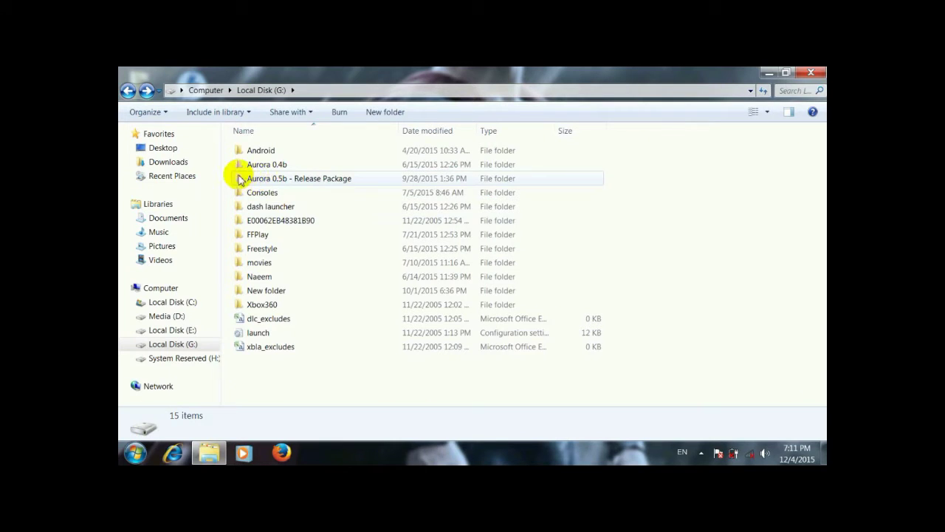
Step: Select the Aurora 0.4b, Aurora 0.5b - Release Package and dash launcher folders in turn, and close the folder window
left_click(251, 168)
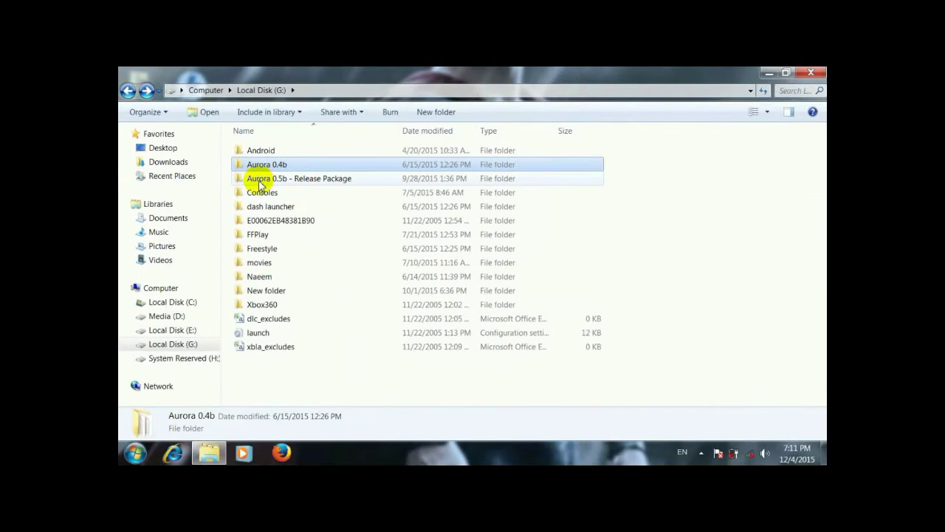
left_click(260, 183)
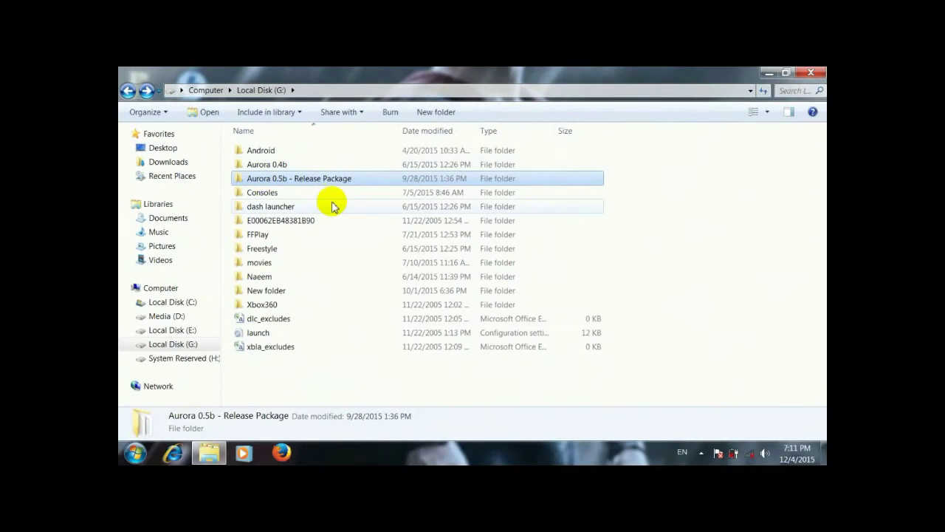
left_click(254, 210)
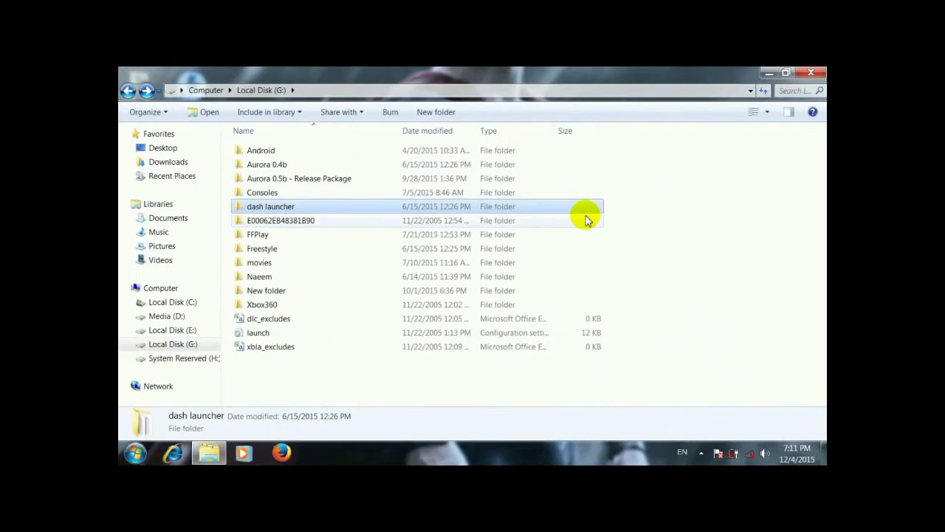
left_click(643, 182)
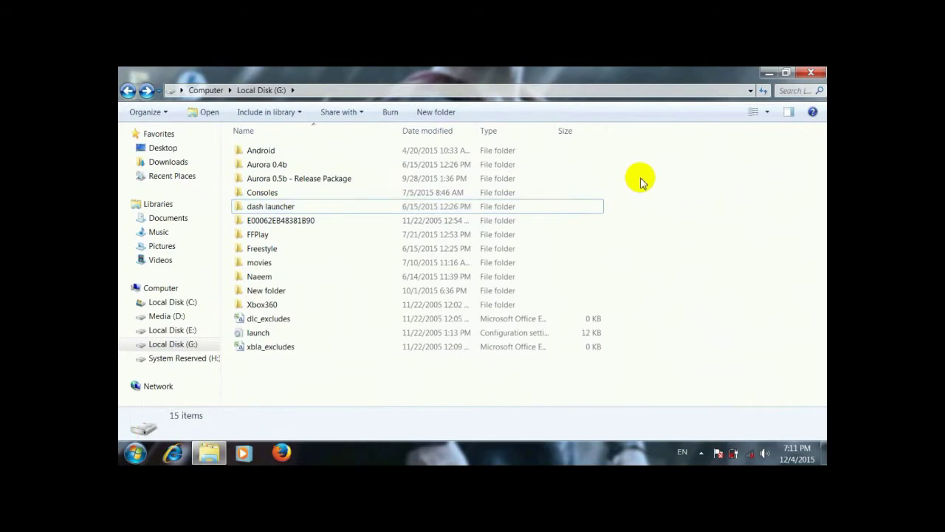
left_click(813, 72)
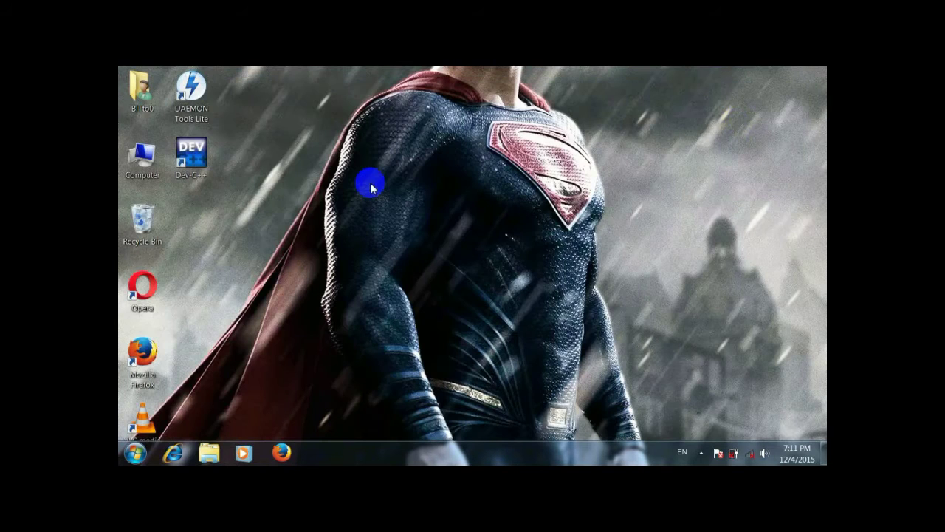
left_click_drag(403, 171, 570, 266)
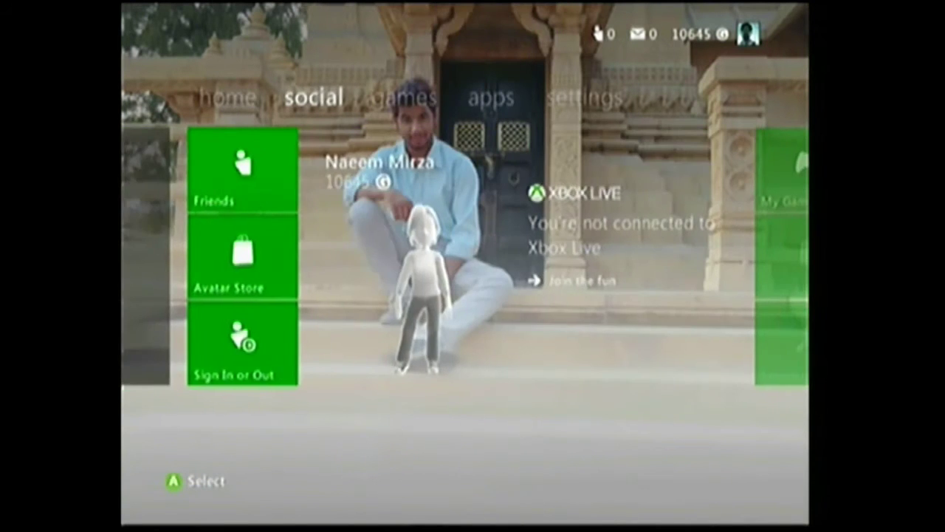
Step: Go to the games section of the Xbox 360 dashboard and open My Games
key("Right")
key("Left")
key("Left")
key("Right")
key("Right")
key("Right")
key("Right")
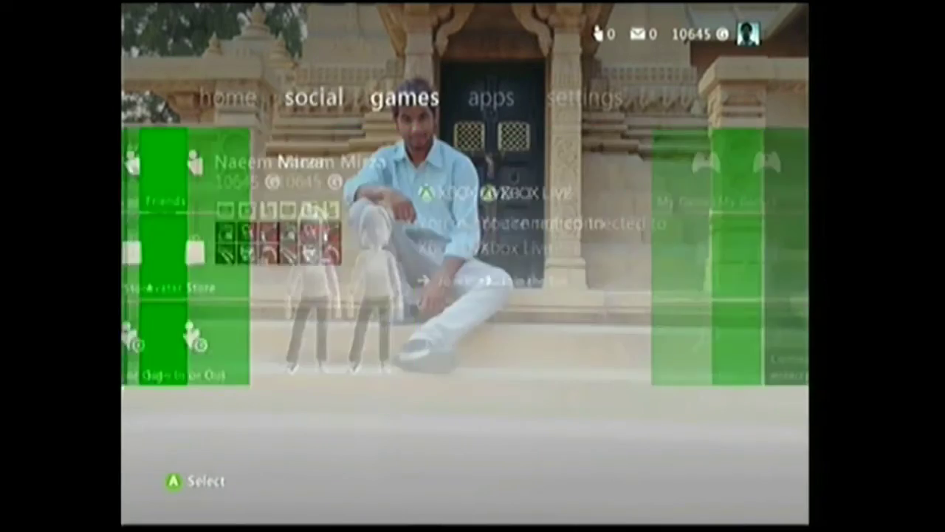
key("Left")
key("Left")
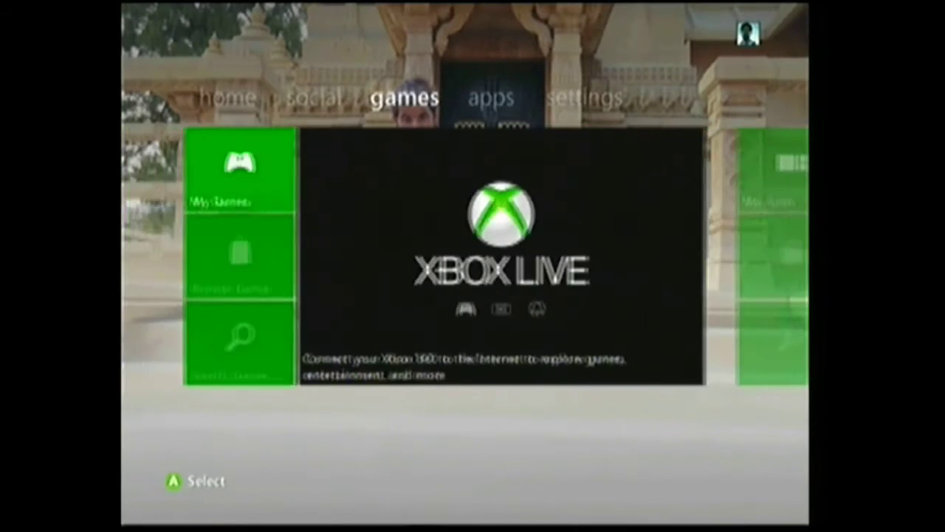
key("Return")
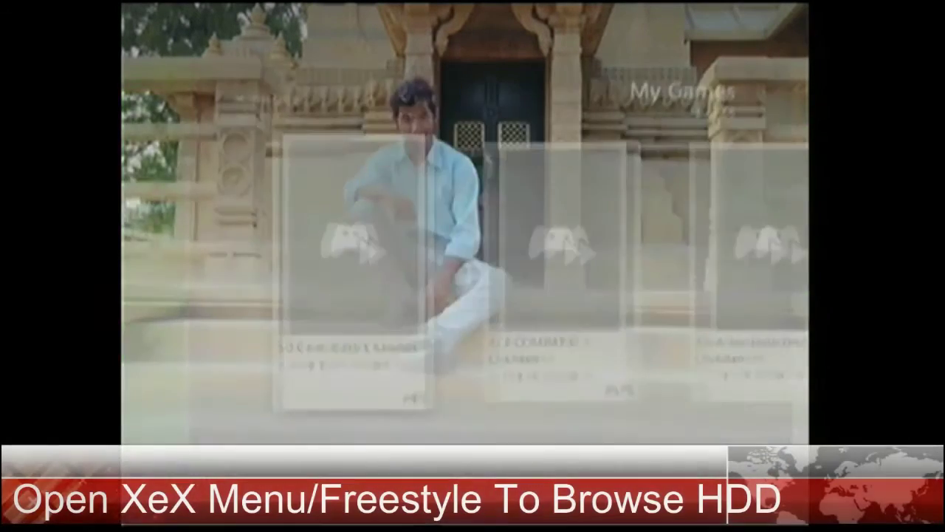
Step: Move through the My Games library to XeX Menu and launch it to browse the hard drive
key("Right")
key("Right")
key("Right")
key("Right")
key("Right")
key("Right")
key("Right")
key("Right")
key("Right")
key("Right")
key("Right")
key("Right")
key("Right")
key("Right")
key("Right")
key("Right")
key("Right")
key("Right")
key("Right")
key("Right")
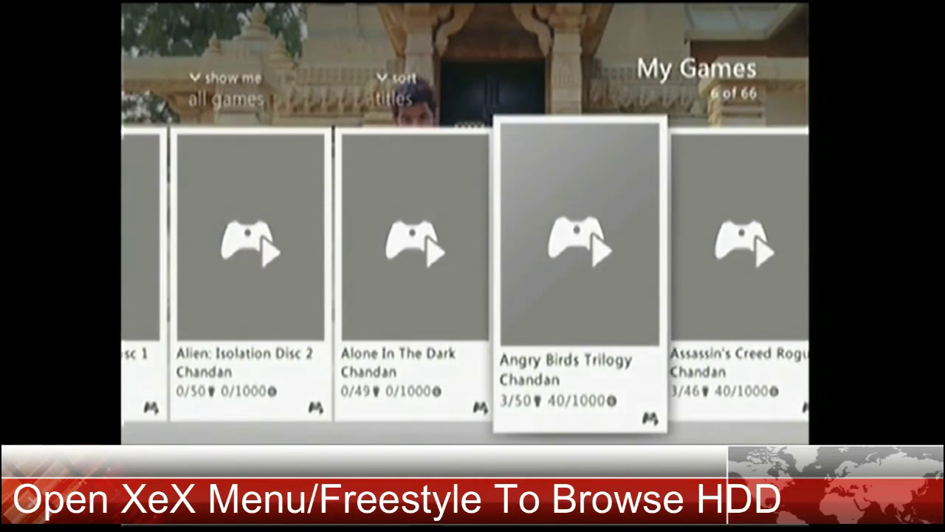
key("Right")
key("Right")
key("Right")
key("Right")
key("Right")
key("Right")
key("Right")
key("Right")
key("Right")
key("Right")
key("Right")
key("Right")
key("Right")
key("Right")
key("Right")
key("Right")
key("Right")
key("Right")
key("Right")
key("Right")
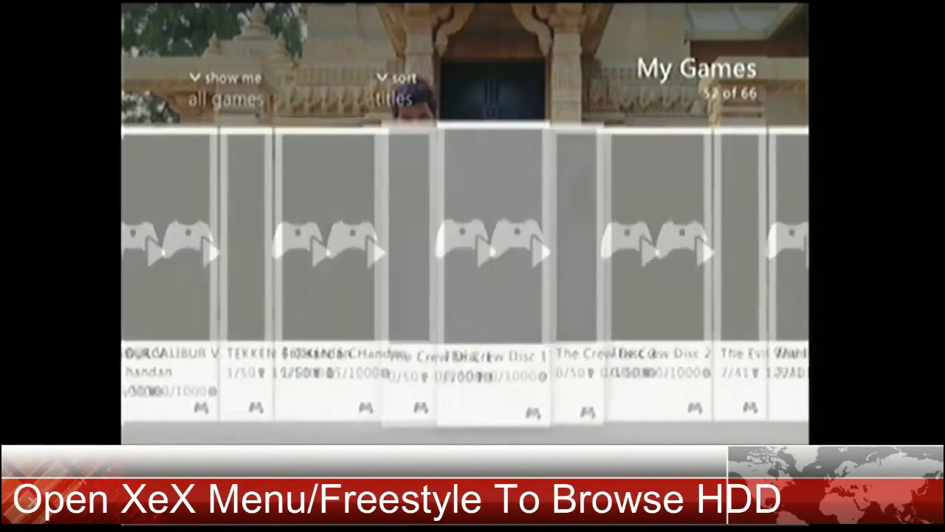
key("Right")
key("Right")
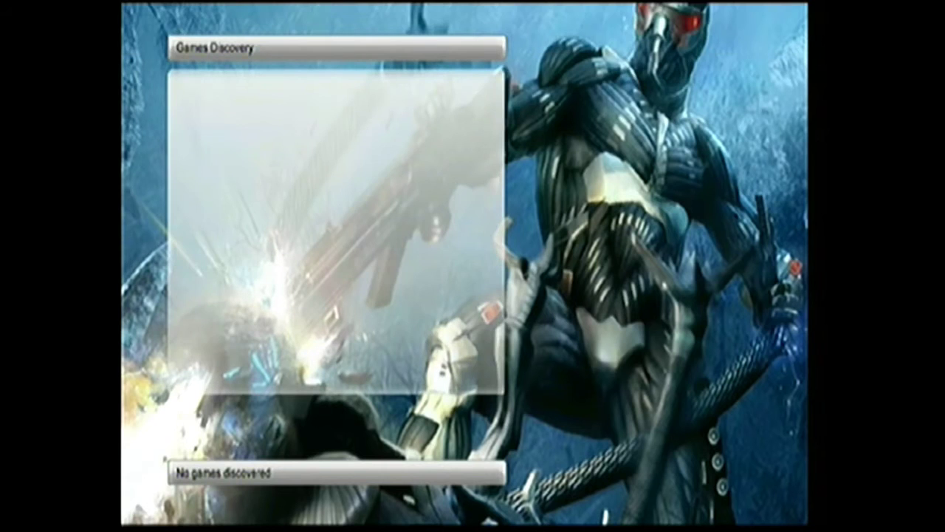
Step: Open the Usb0 drive and look at the Aurora 0.5b - Release Package folder
key("Return")
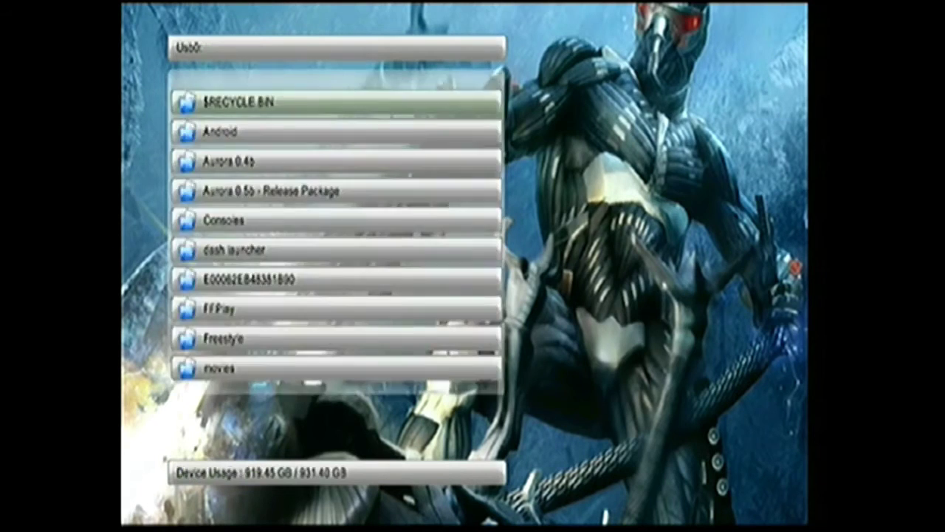
key("Down")
key("Down")
key("Down")
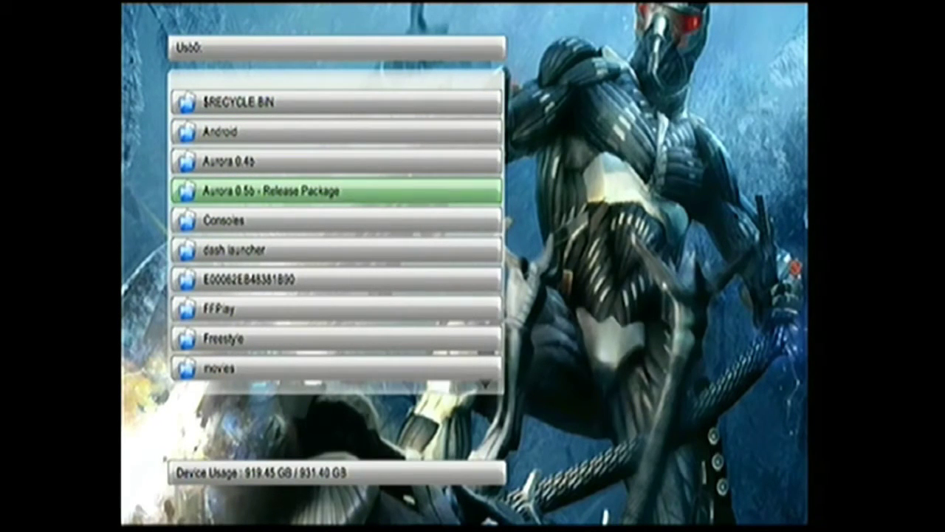
key("Down")
key("Up")
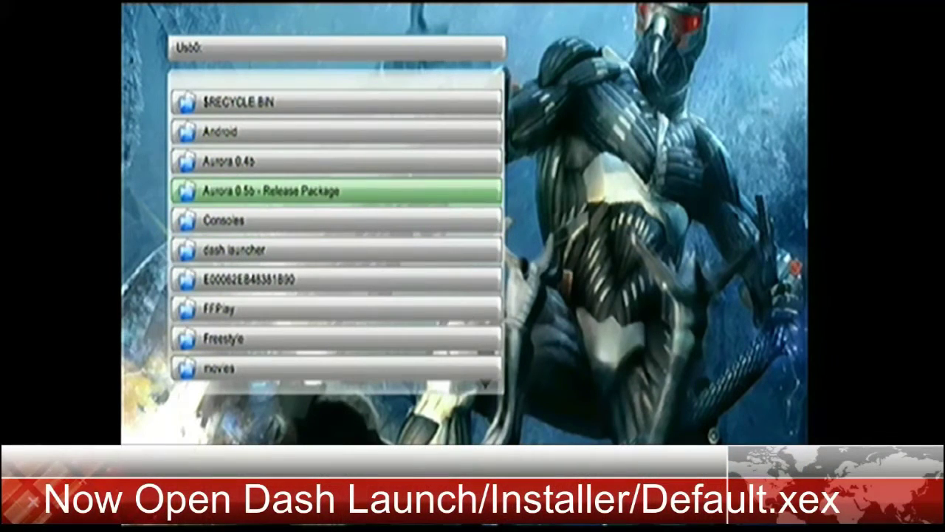
key("Return")
key("Escape")
Step: Launch default.xex from the Installer folder inside the dash launcher folder on Usb0
key("Down")
key("Down")
key("Down")
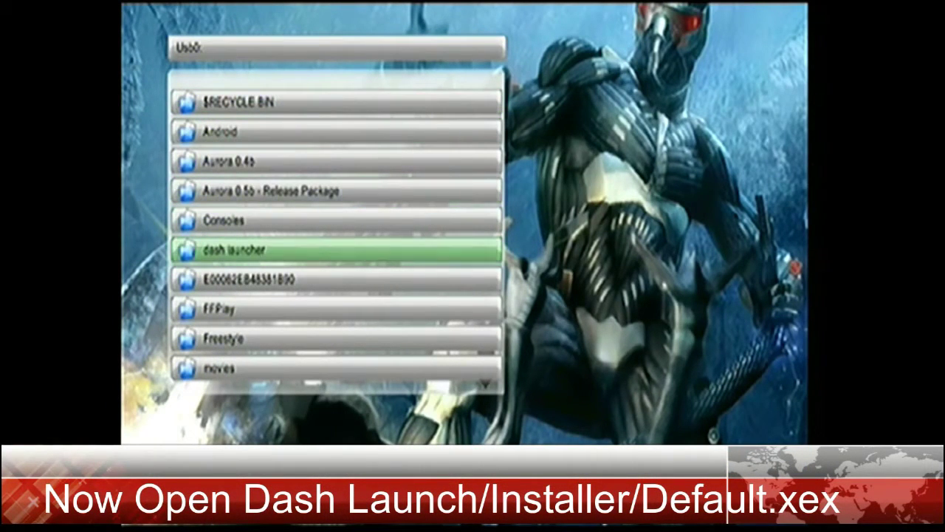
key("Return")
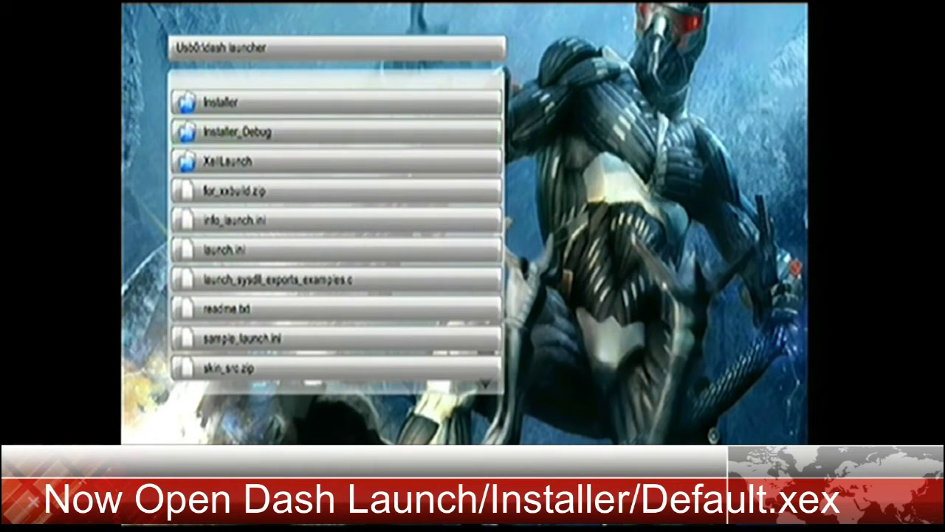
key("Return")
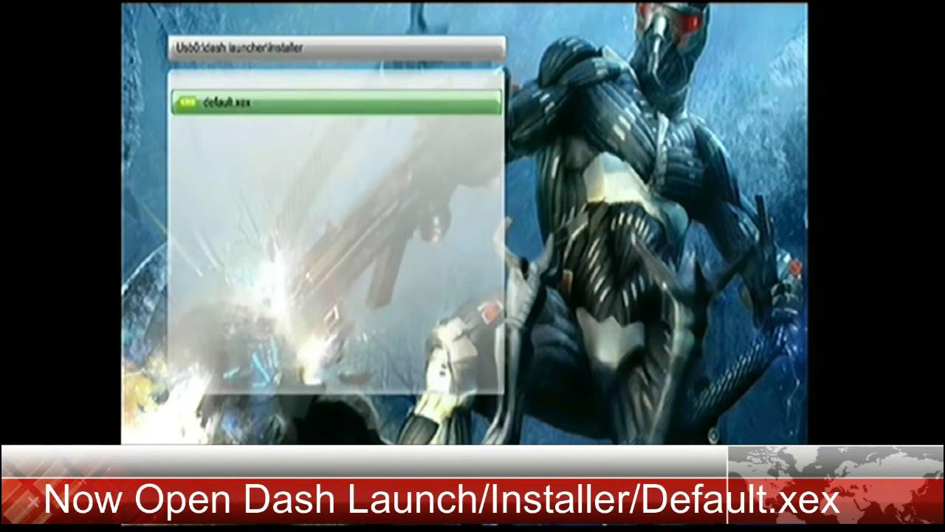
key("Return")
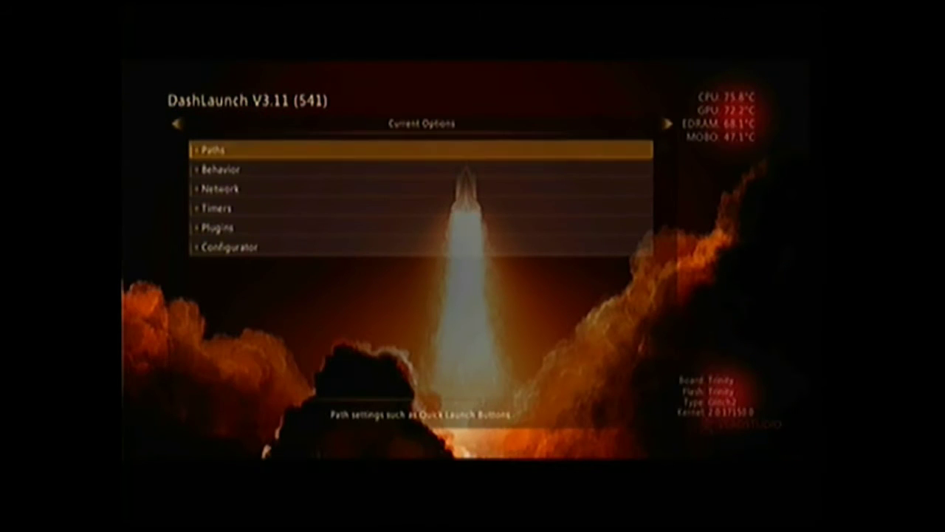
Step: Expand the Paths options to look at the configured launch paths, and collapse them again
key("Return")
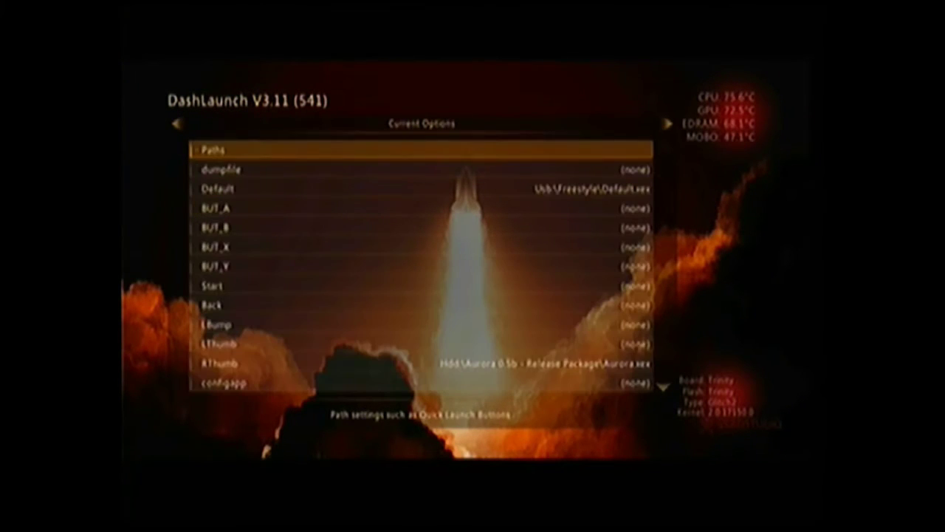
key("Down")
key("Down")
key("Up")
key("Up")
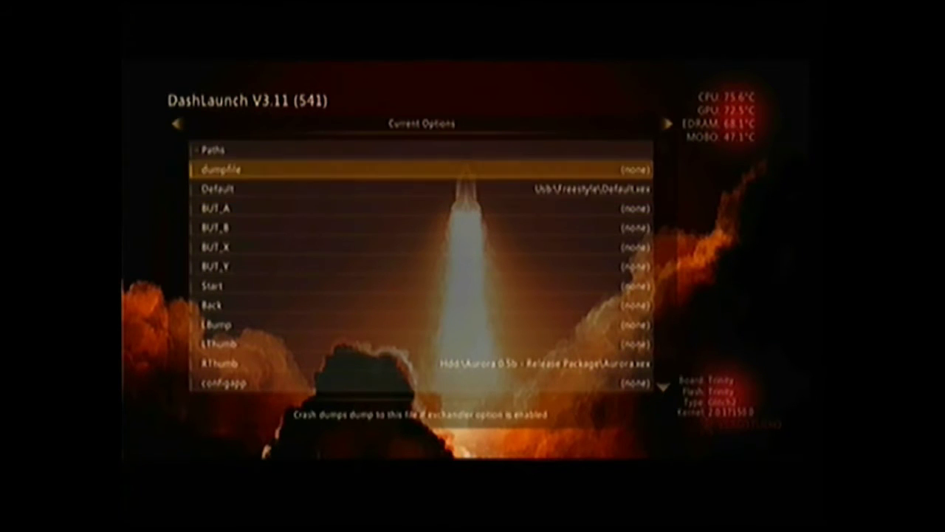
key("Return")
Step: Check the Save \ Load launch.ini page and return to Current Options
key("Down")
key("Down")
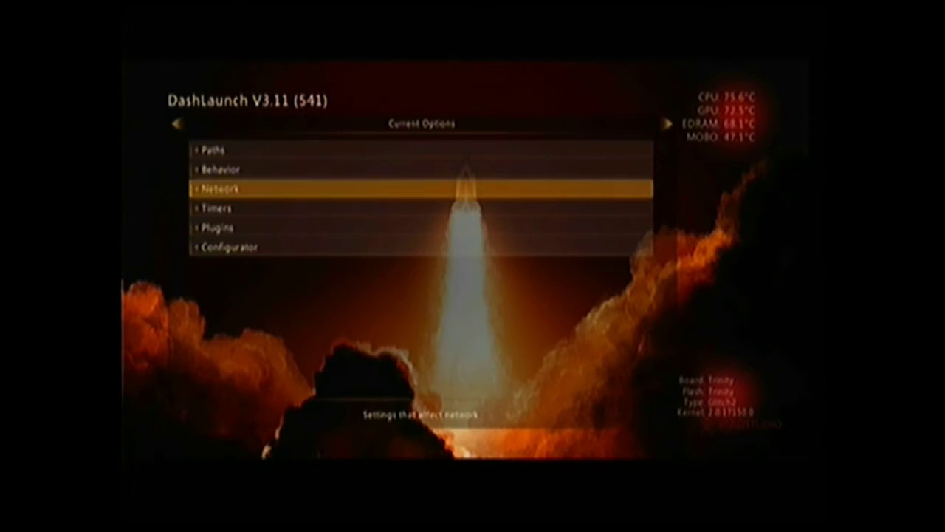
key("Right")
key("Right")
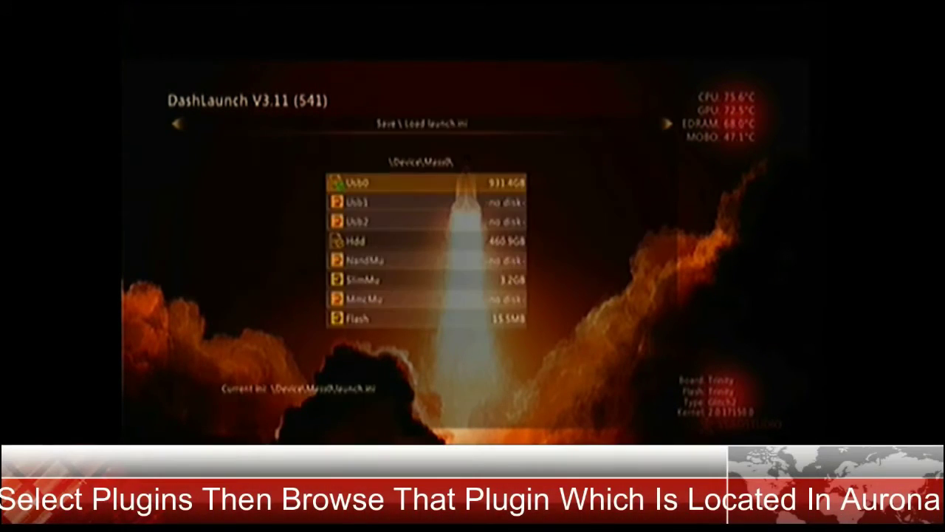
key("Left")
key("Left")
key("Up")
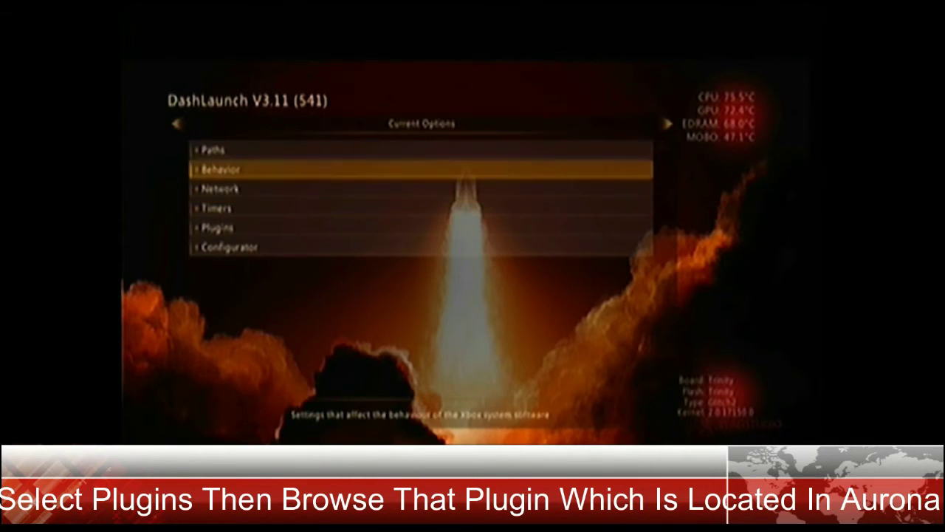
Step: Expand the Plugins group in Current Options
key("Down")
key("Down")
key("Down")
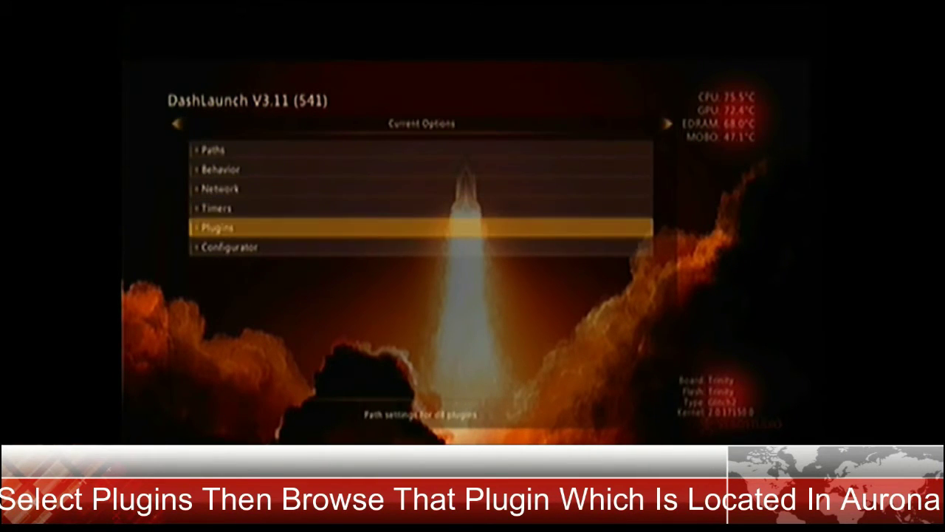
key("Return")
Step: Set plugin1 to FreestylePlugin.xex from the Aurora 0.4b Plugins folder on Usb0, and leave the Current Options page
key("Down")
key("Up")
key("Down")
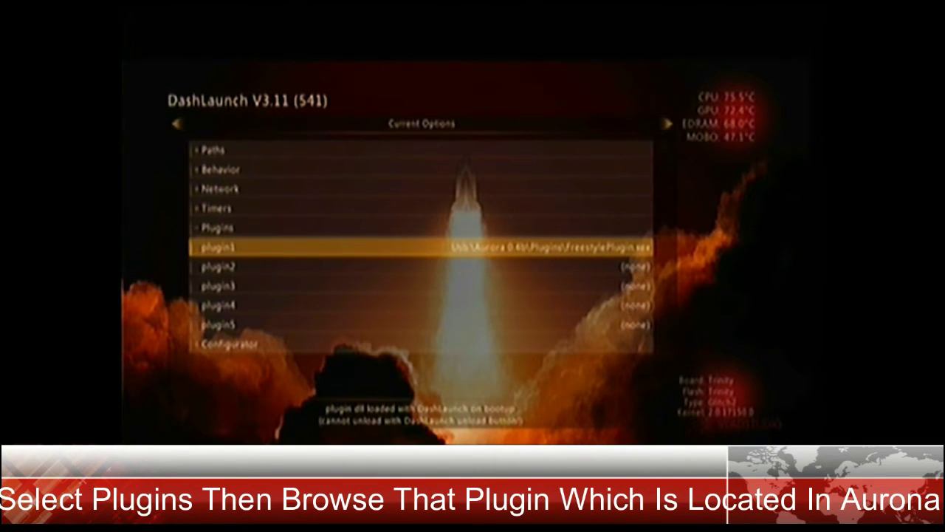
key("Return")
key("Down")
key("Up")
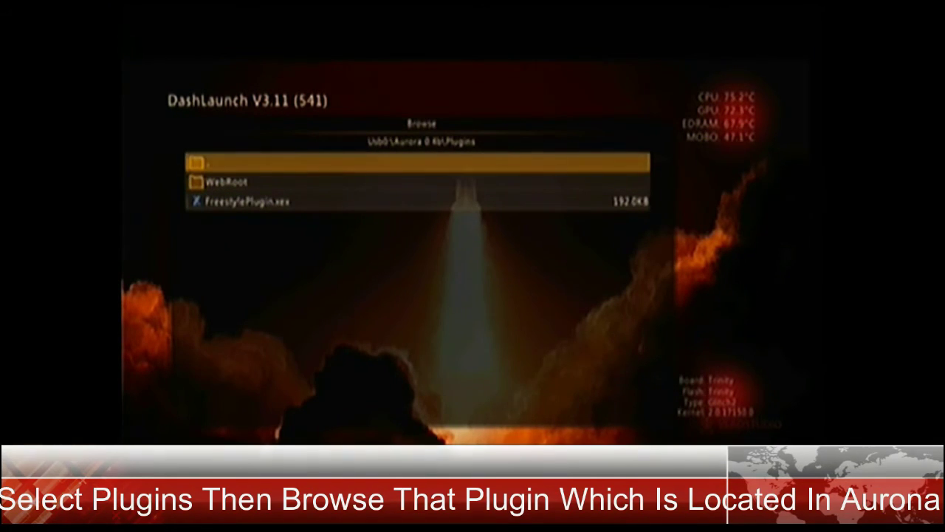
key("Return")
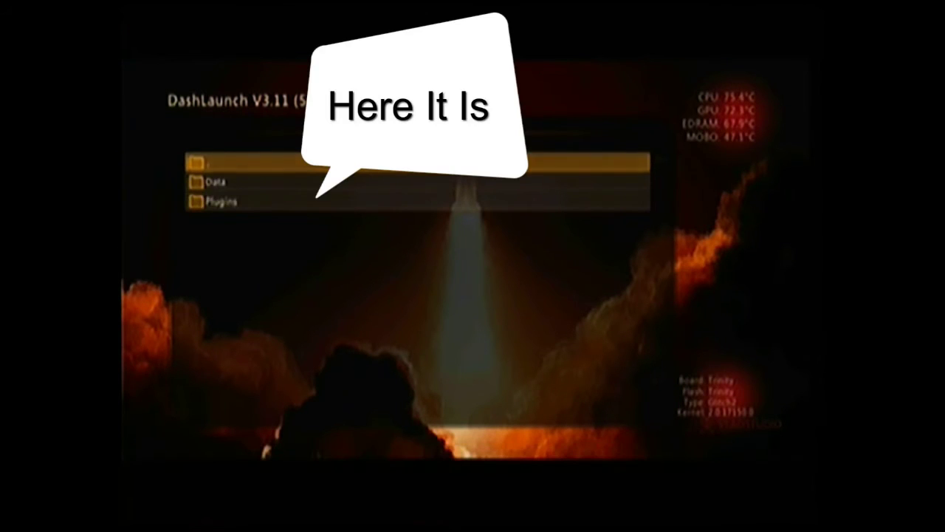
key("Down")
key("Down")
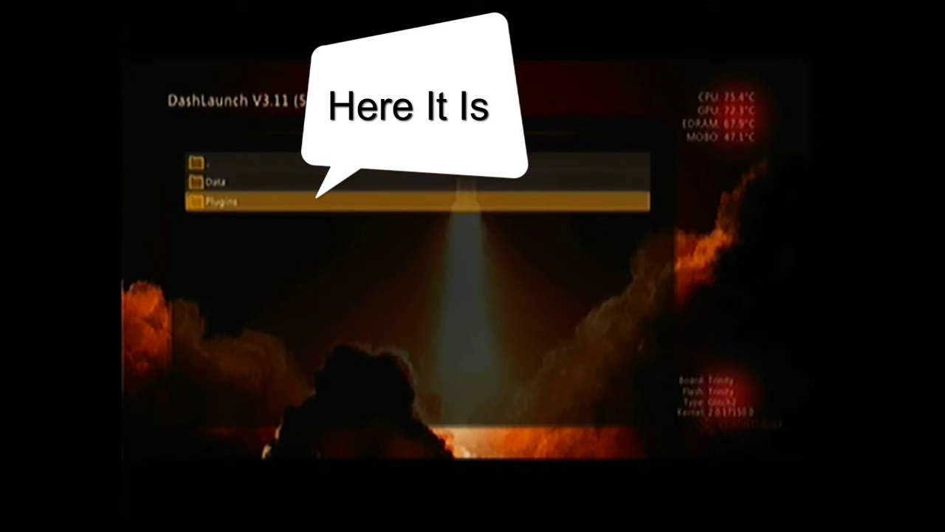
key("Return")
key("Down")
key("Down")
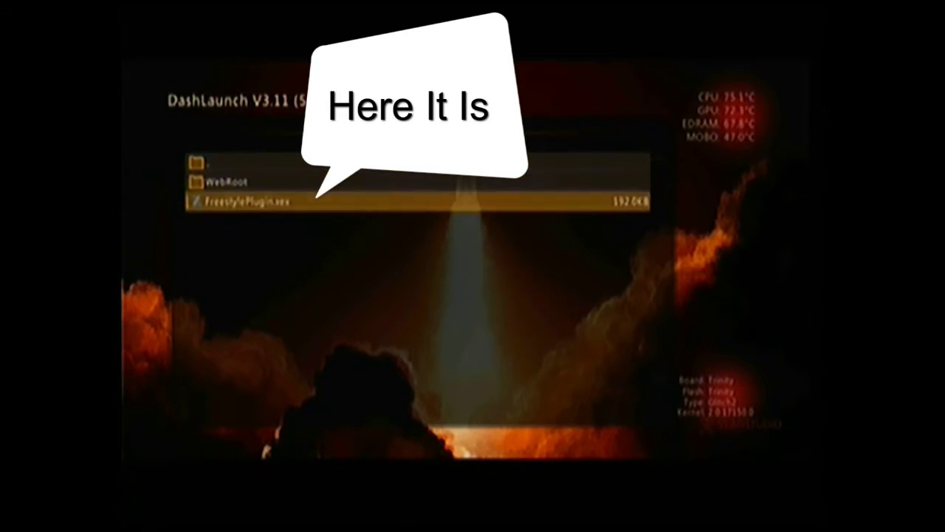
key("Return")
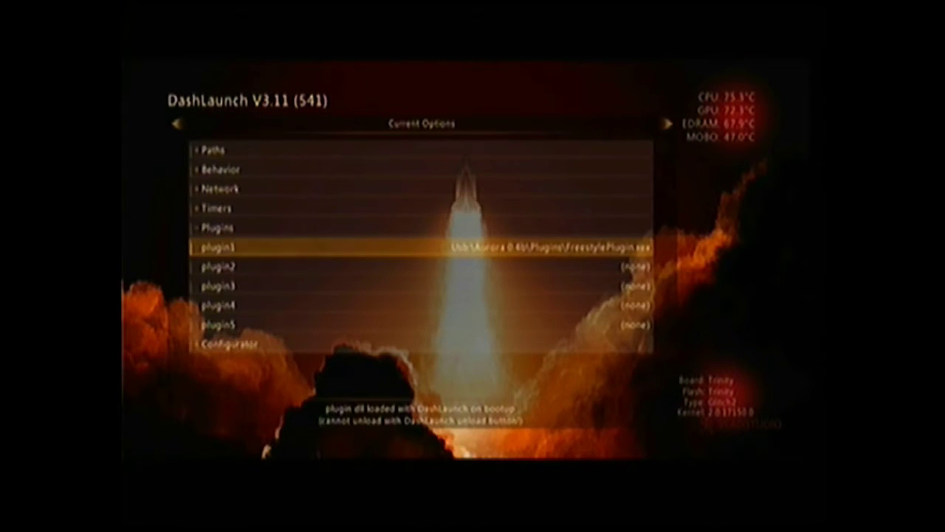
key("Right")
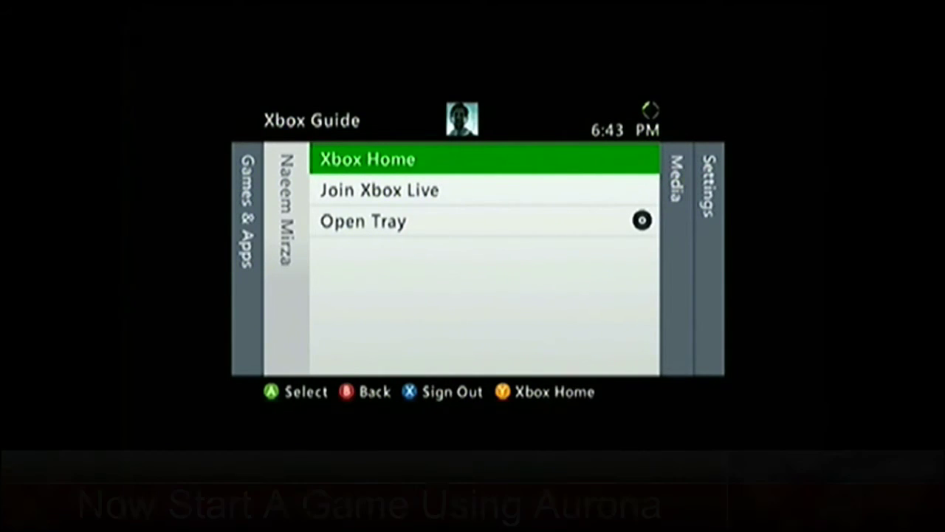
Step: Open My Games from the Games & Apps section of the Xbox Guide
key("Left")
key("Down")
key("Down")
key("Down")
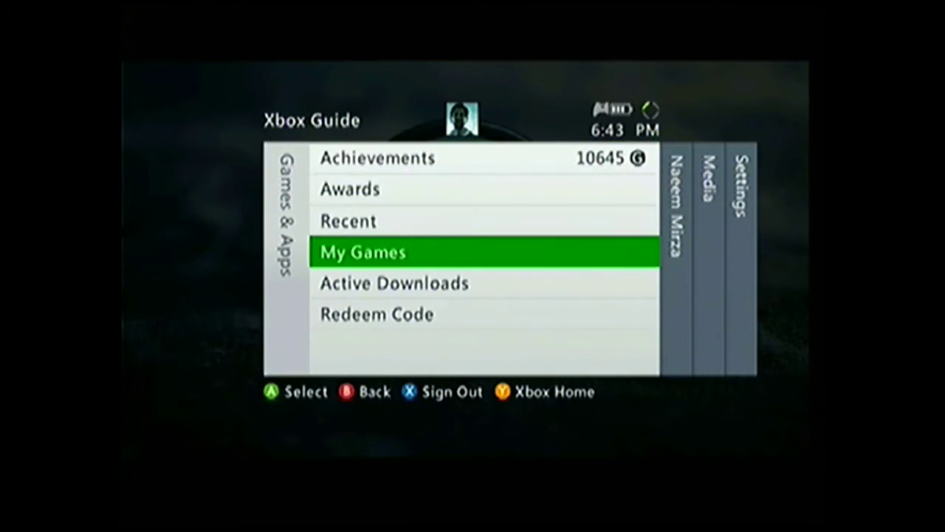
key("Return")
key("Return")
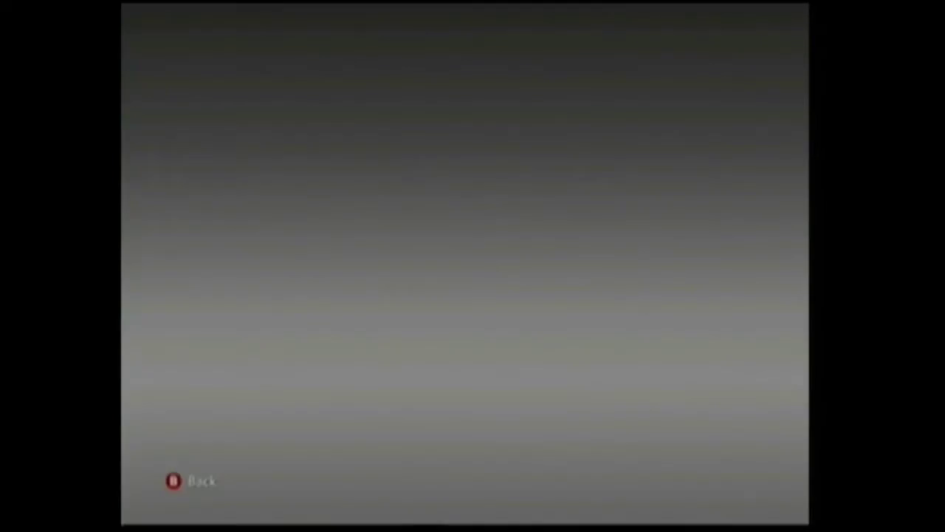
Step: Go to the last XeXMenu 1.2 entry at the end of the My Games library and launch it
key("Right")
key("Right")
key("Right")
key("Right")
key("Right")
key("Right")
key("Right")
key("Right")
key("Right")
key("Right")
key("Right")
key("Right")
key("Right")
key("Right")
key("Right")
key("Right")
key("Right")
key("Right")
key("Right")
key("Right")
key("Right")
key("Right")
key("Right")
key("Right")
key("Right")
key("Right")
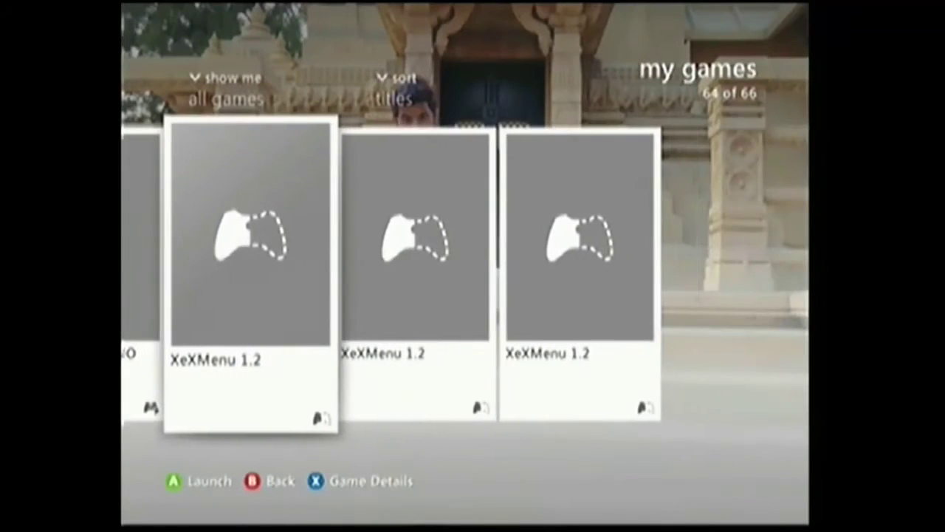
key("Right")
key("Right")
key("Return")
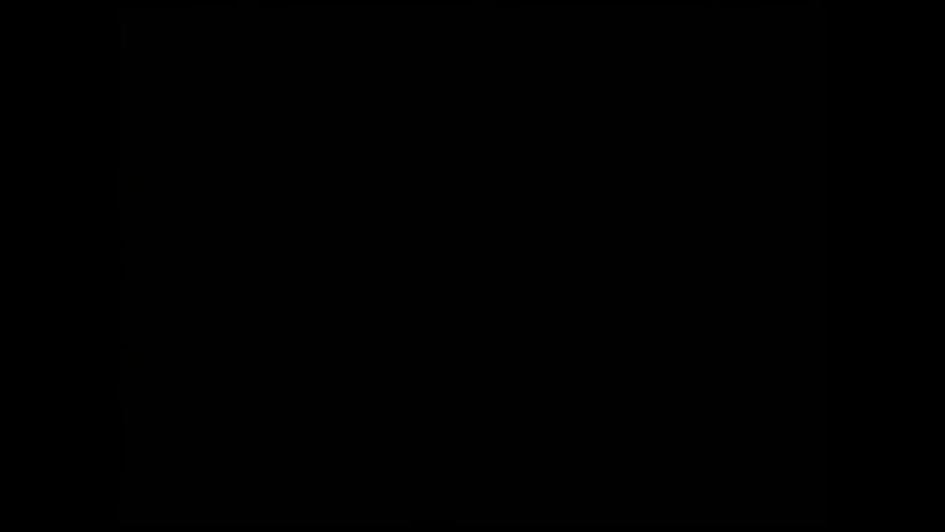
Step: Launch Aurora.xex from the Aurora 0.5b - Release Package folder on Usb0
key("Down")
key("Down")
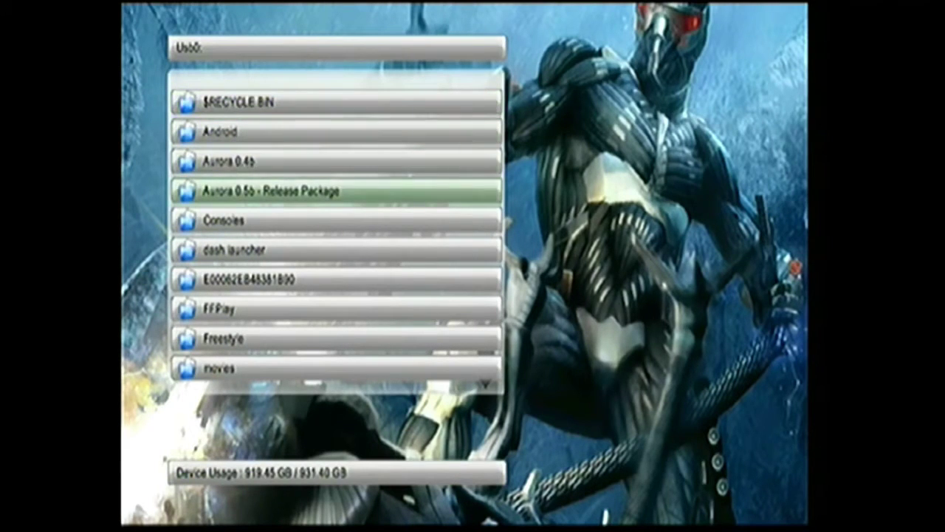
key("Return")
key("Down")
key("Down")
key("Down")
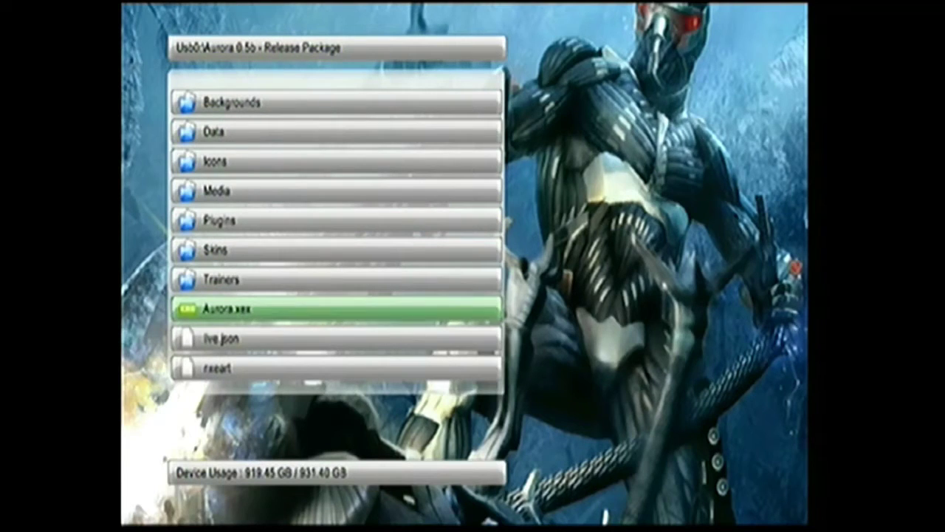
key("Down")
key("Up")
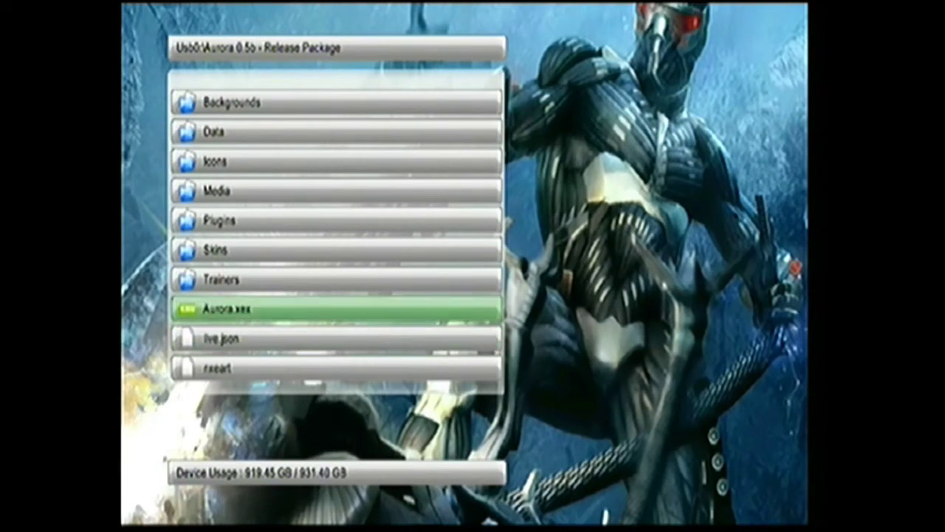
key("Return")
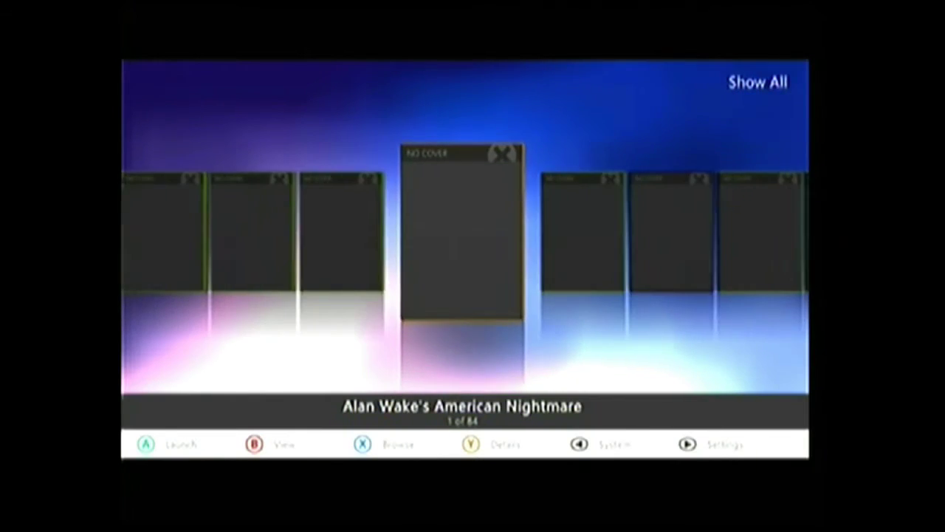
Step: Browse Aurora's Show All game library, past the first titles and back through the end of the list to The Evil Within
key("Right")
key("Right")
key("Right")
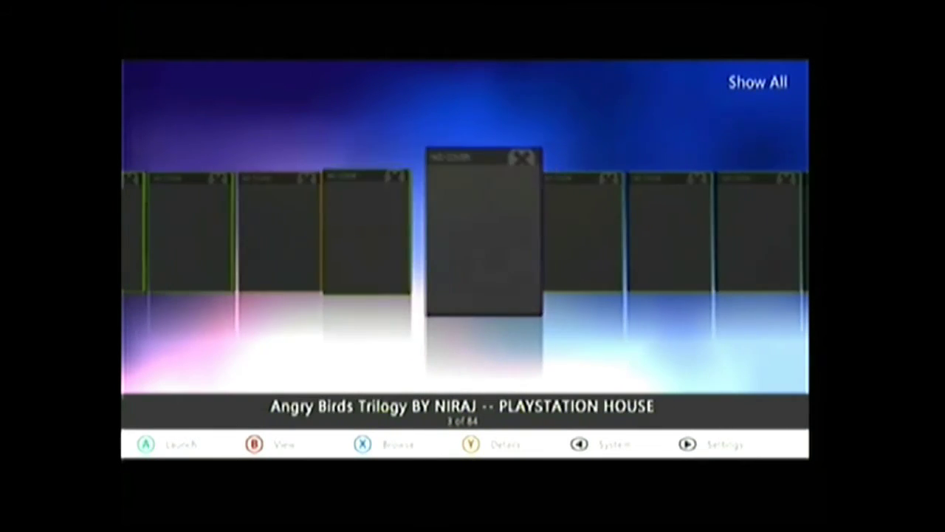
key("Left")
key("Left")
key("Left")
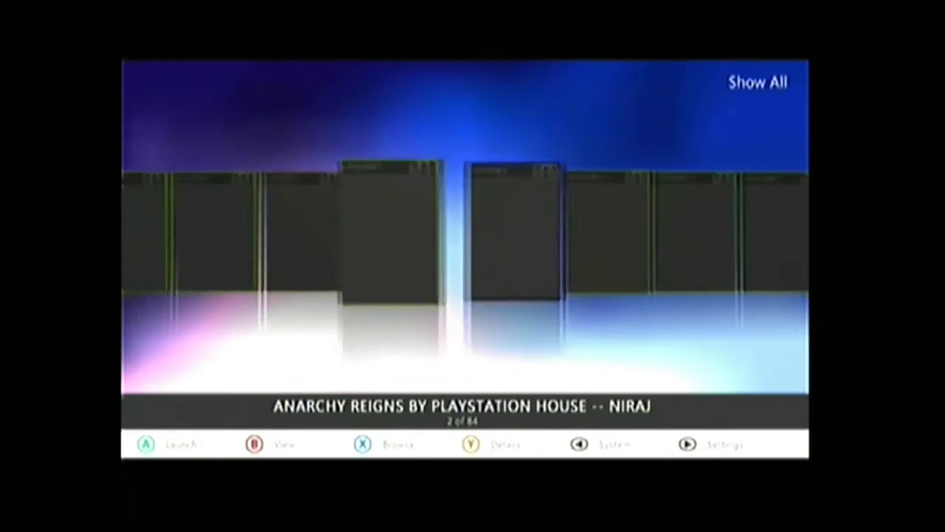
key("Left")
key("Left")
key("Left")
key("Left")
key("Left")
key("Left")
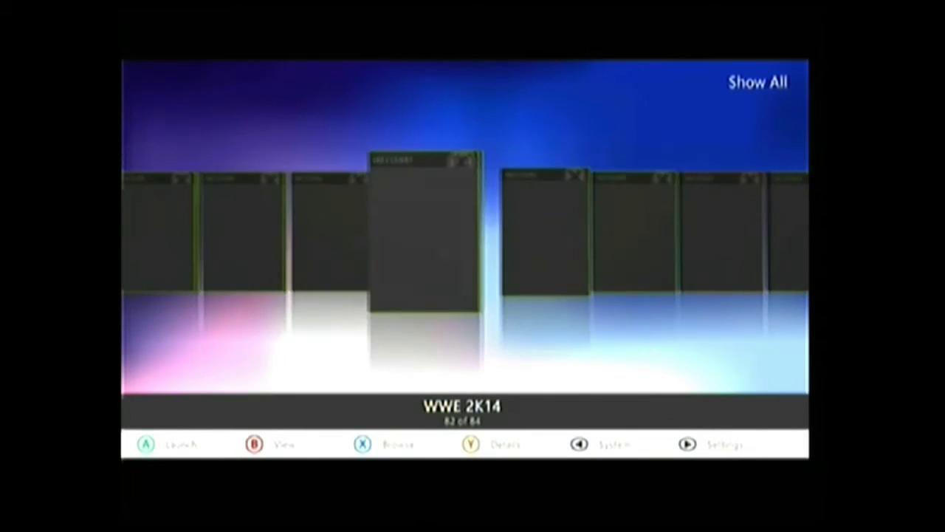
key("Left")
key("Left")
key("Left")
key("Left")
key("Left")
key("Left")
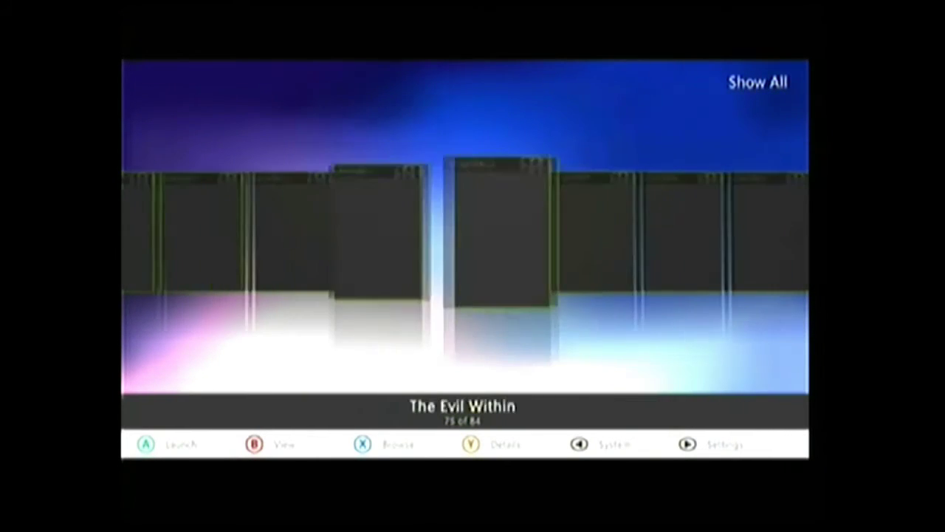